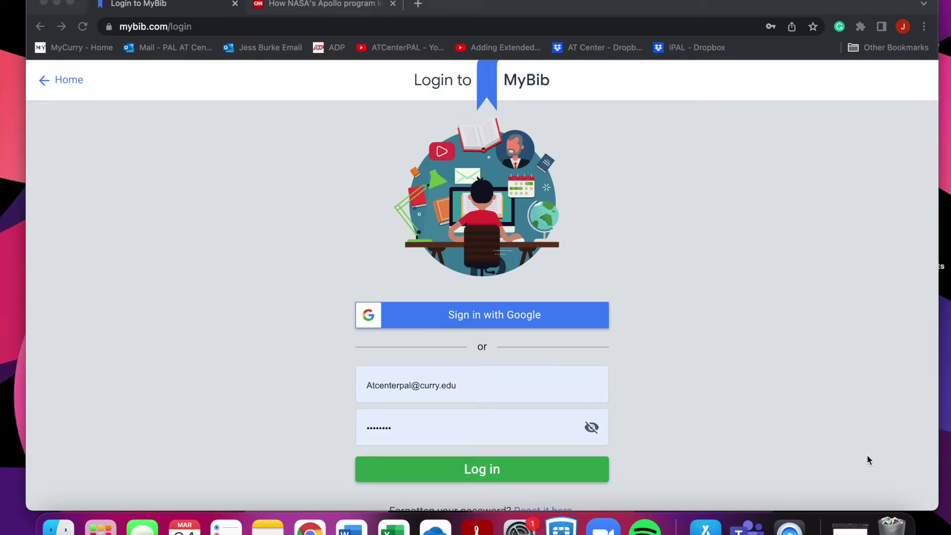
- Log in to MyBib with the pre-filled email and password
click(479, 468)
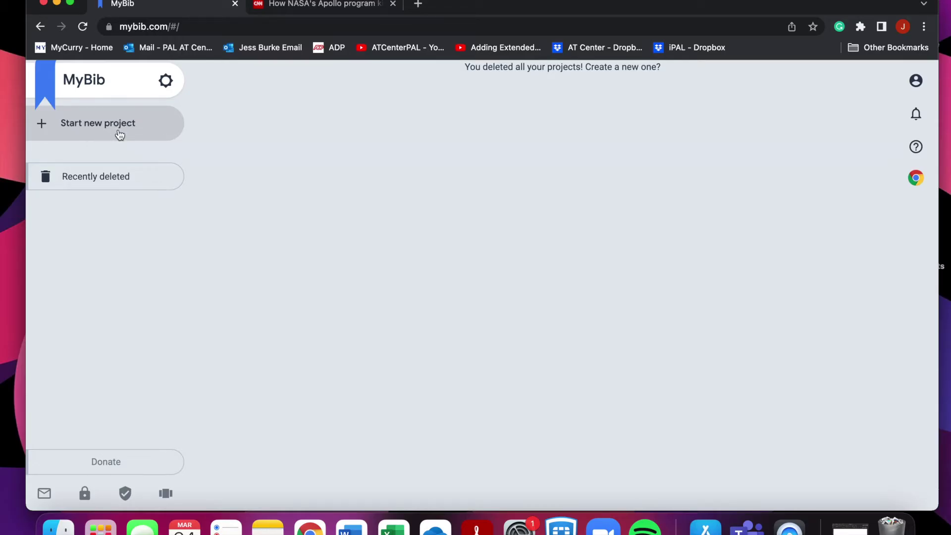
- Create a new MyBib project named 'Research Project'
click(119, 135)
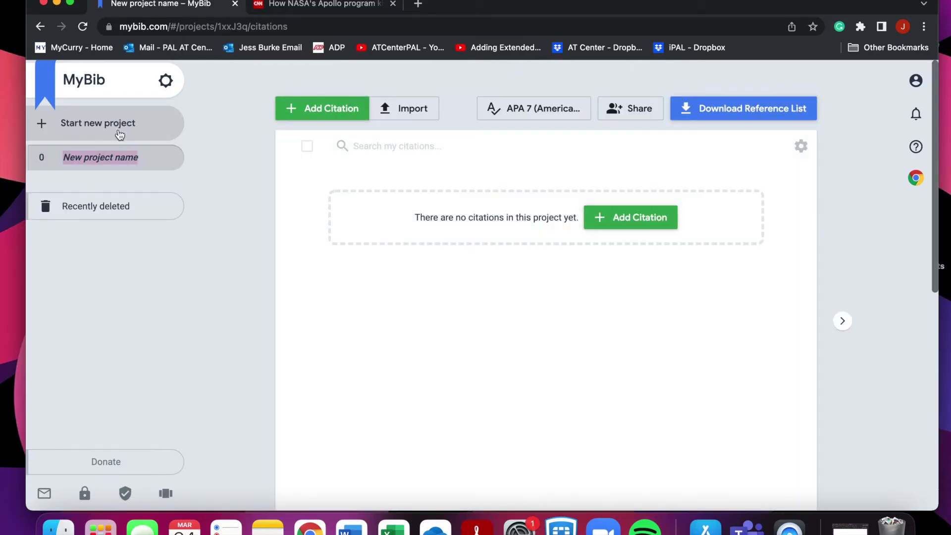
mouse_move(104, 158)
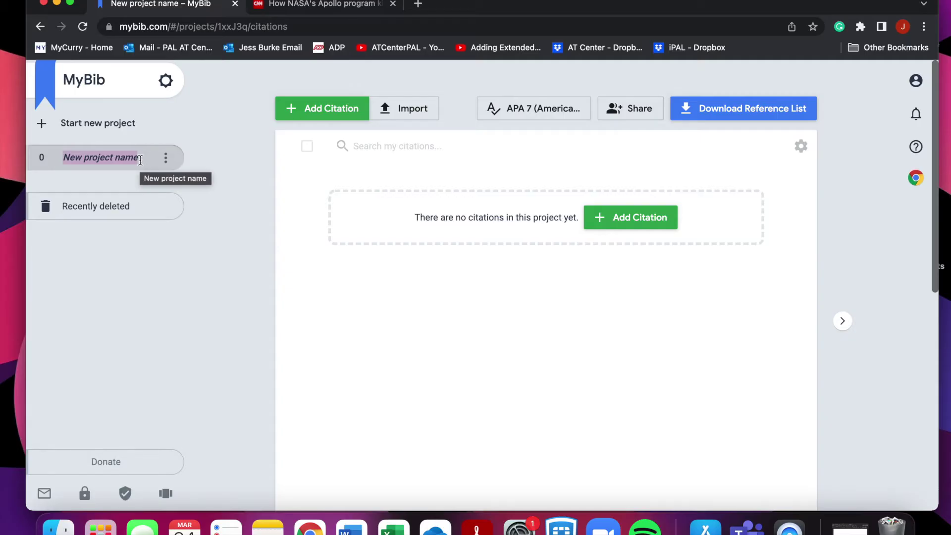
text(Re)
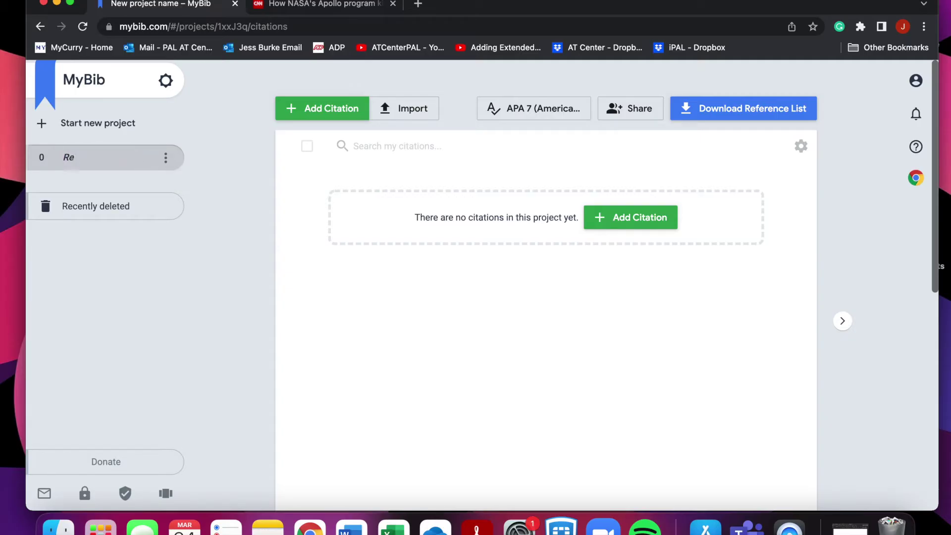
text(search)
text( Project)
key(Return)
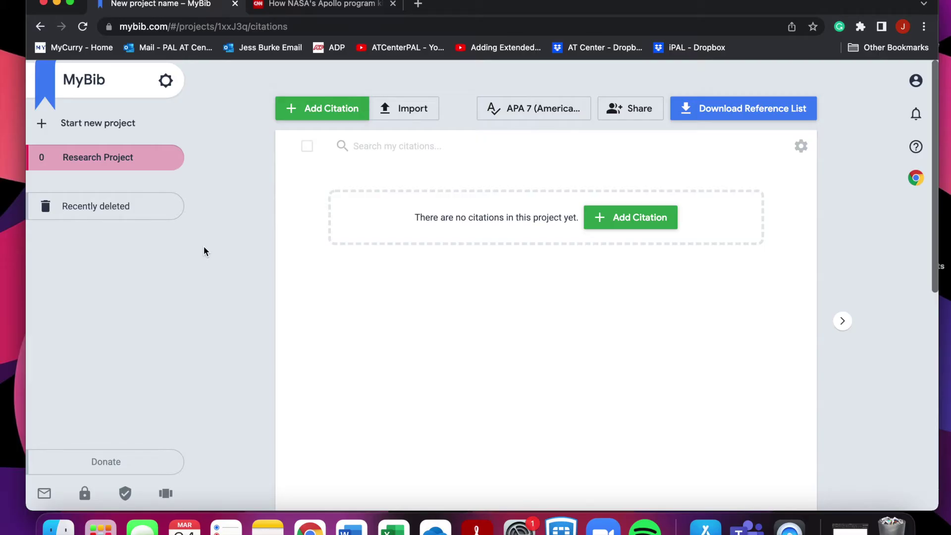
- Change the project's citation style to MLA 9 (Modern Language Association 9th edition)
click(523, 117)
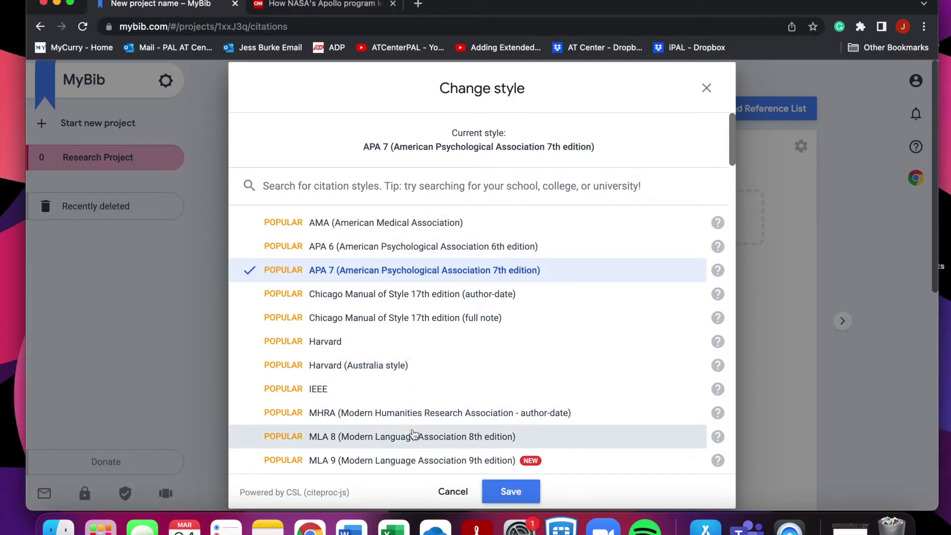
scroll(473, 249, down, 3)
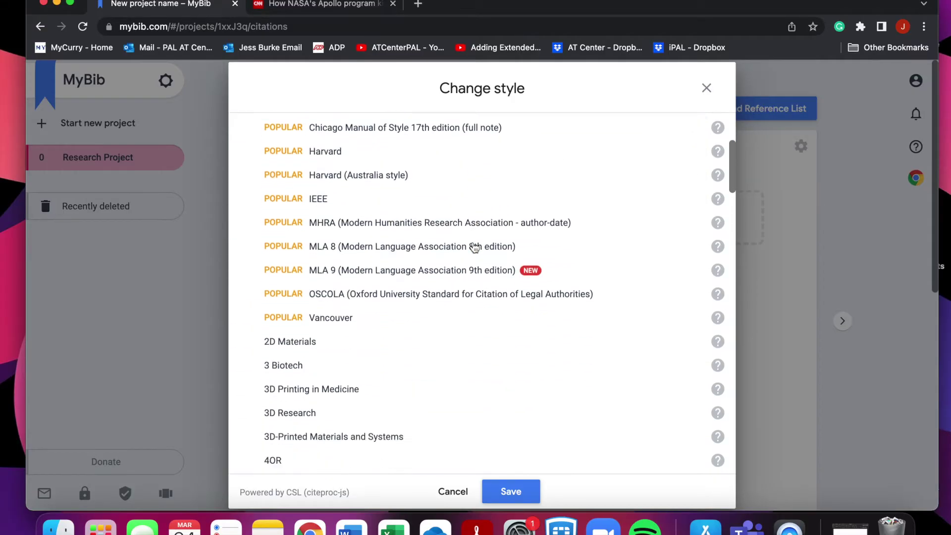
scroll(475, 248, down, 5)
scroll(474, 248, down, 6)
scroll(475, 248, down, 4)
scroll(474, 248, down, 3)
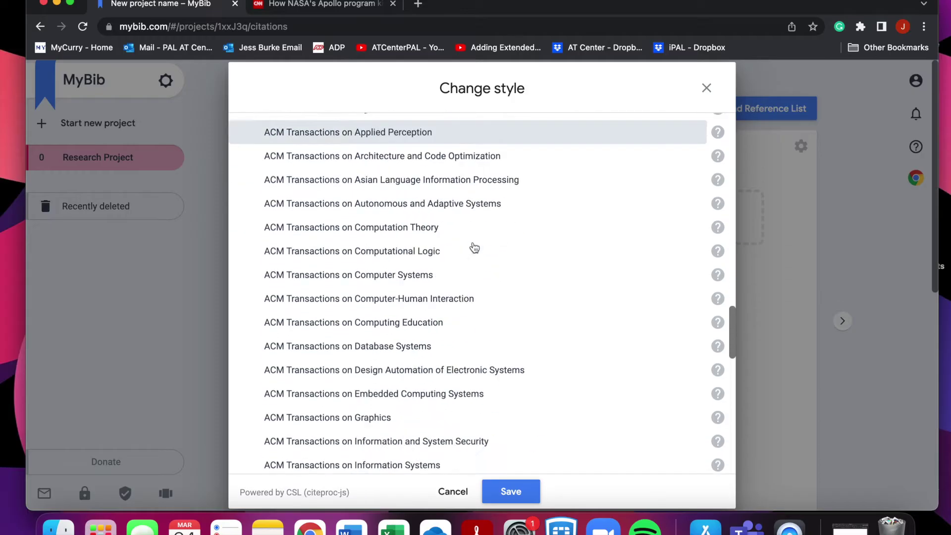
scroll(475, 248, down, 5)
scroll(474, 248, down, 5)
scroll(474, 248, down, 4)
scroll(474, 247, up, 2)
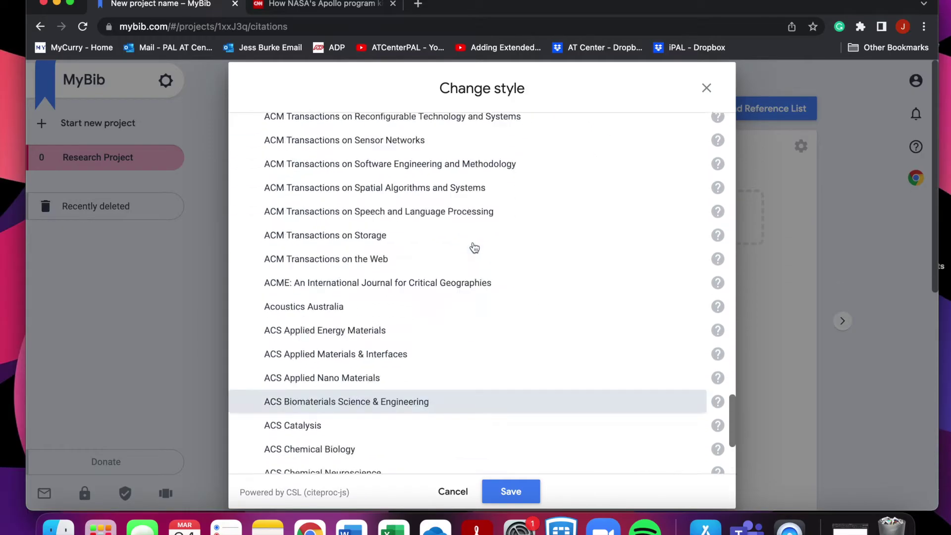
scroll(474, 248, up, 5)
scroll(474, 247, up, 5)
scroll(474, 248, up, 2)
scroll(474, 248, up, 1)
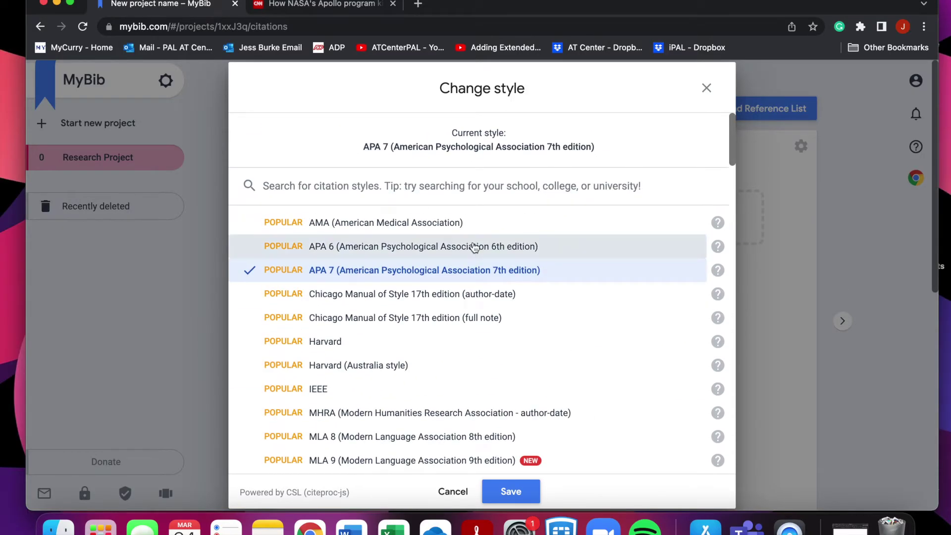
scroll(474, 247, down, 1)
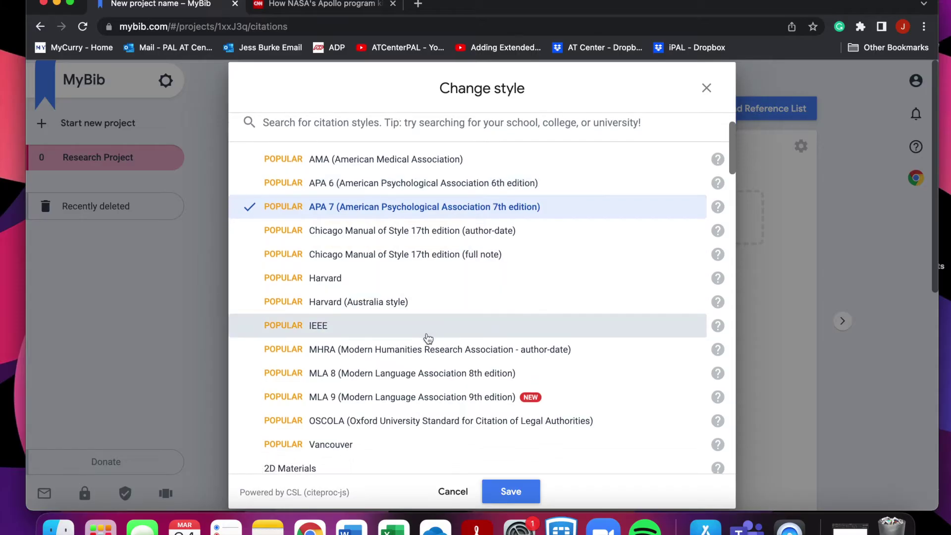
click(429, 398)
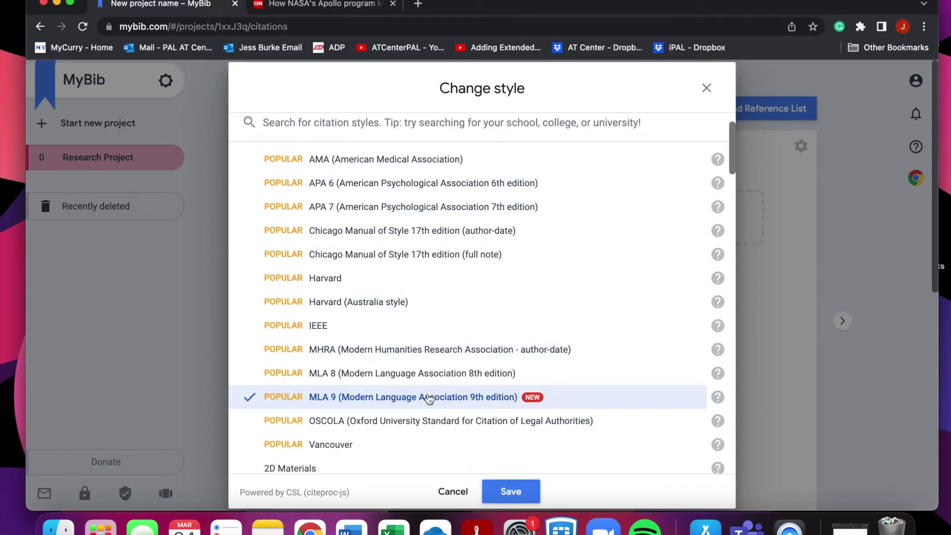
click(512, 491)
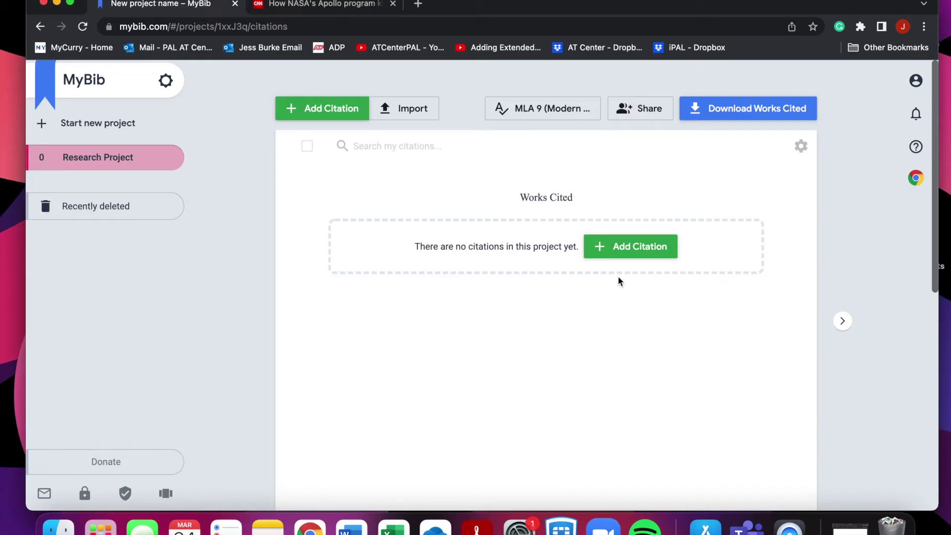
click(617, 246)
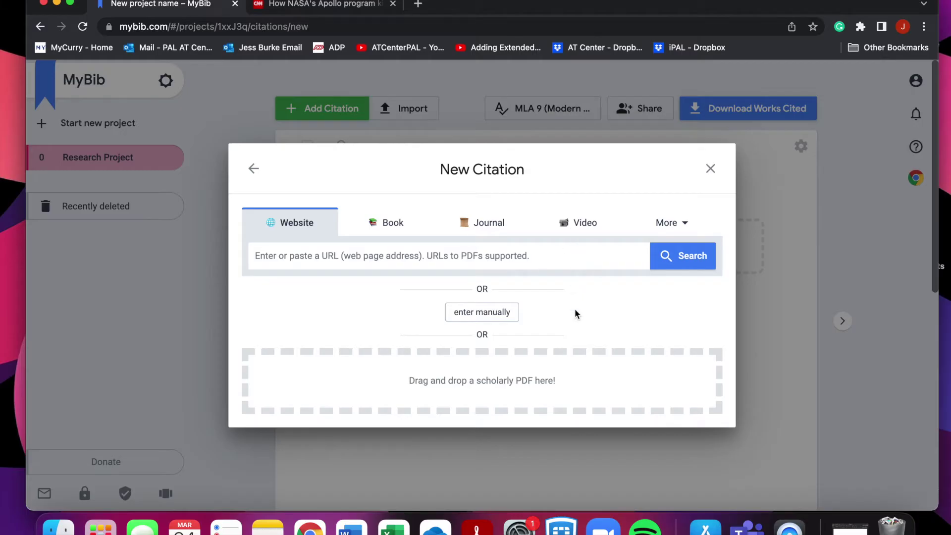
- Browse the full source-type list in the More dropdown, then close it
click(688, 221)
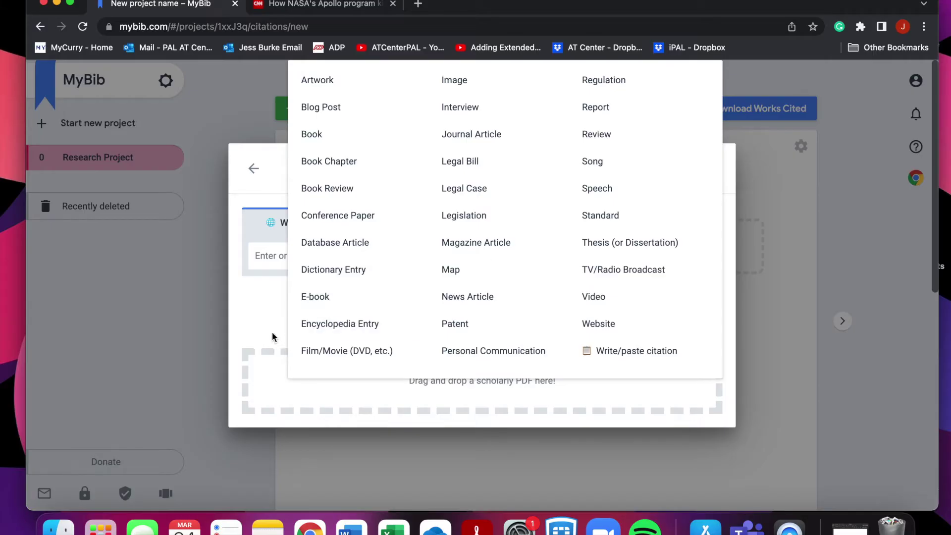
click(257, 324)
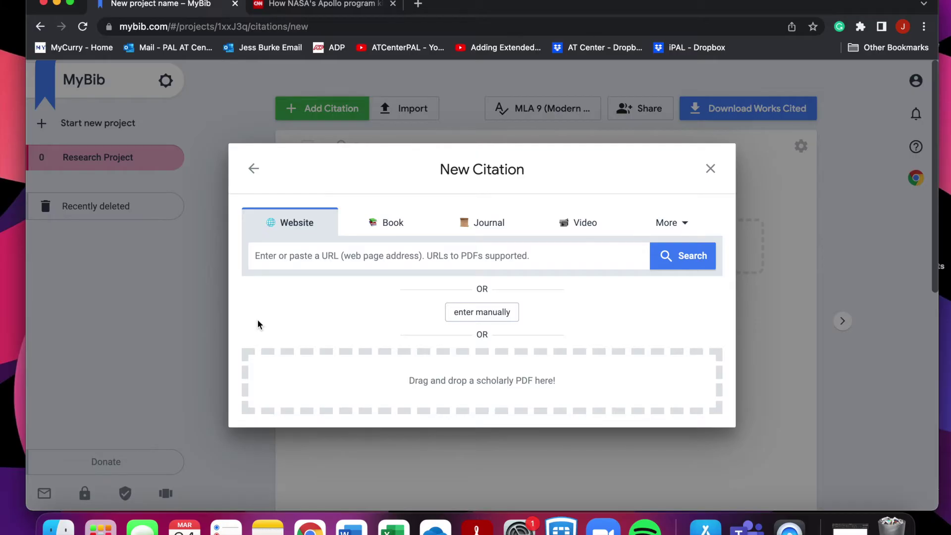
- Select the CNN Apollo article's full web address in its browser tab
click(305, 5)
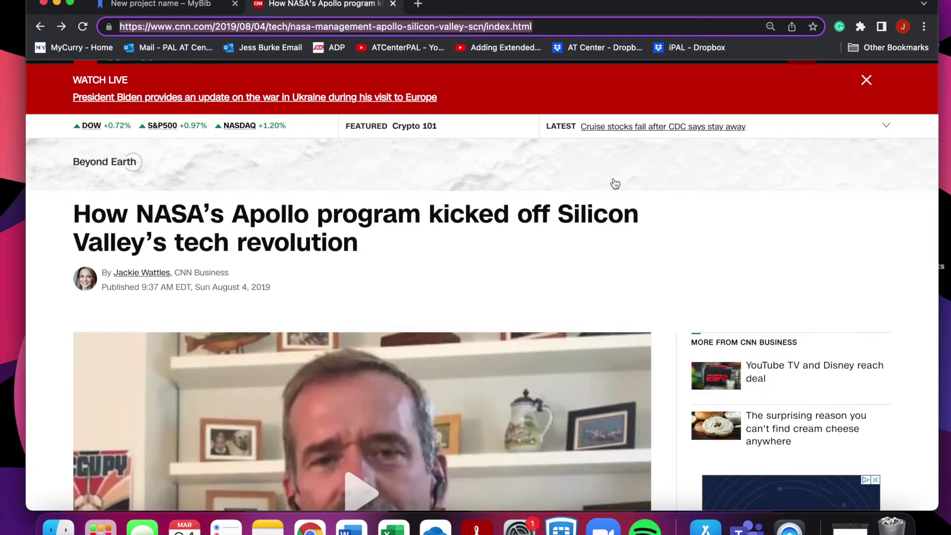
click(672, 234)
click(490, 26)
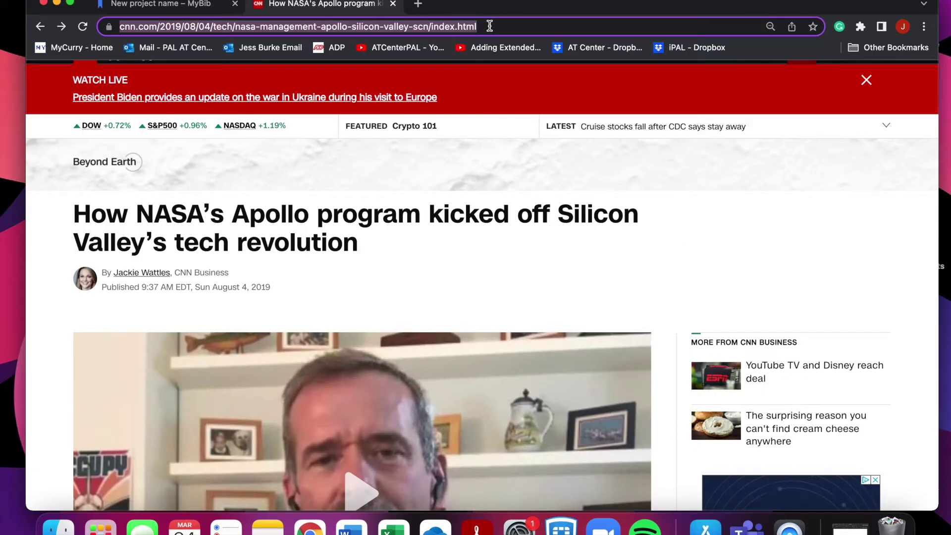
- Paste the CNN address into MyBib's URL field, search, and pick the matching result
click(198, 5)
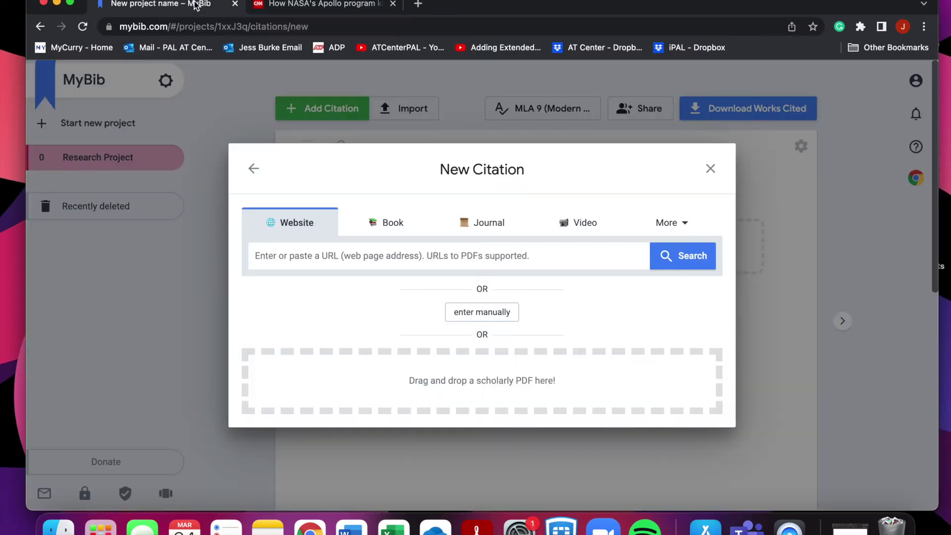
click(330, 255)
key(super+v)
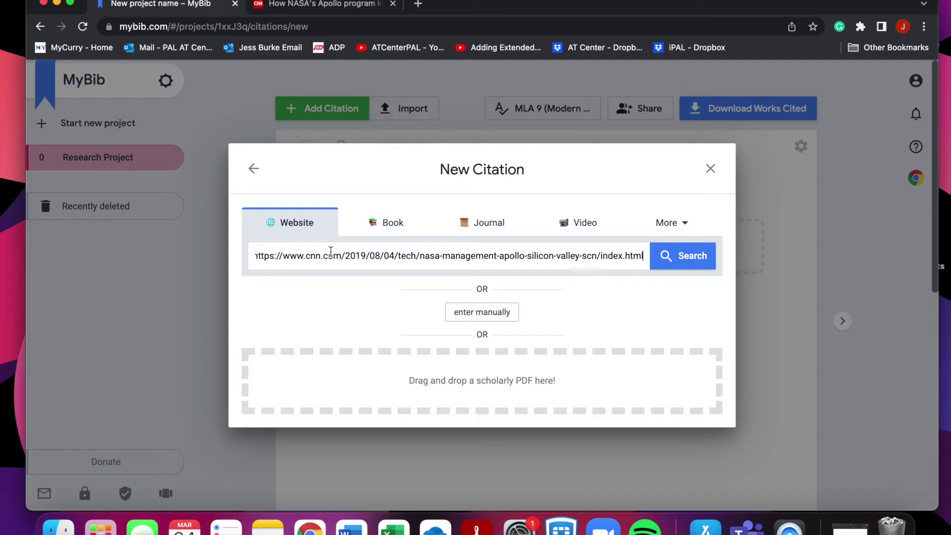
click(671, 261)
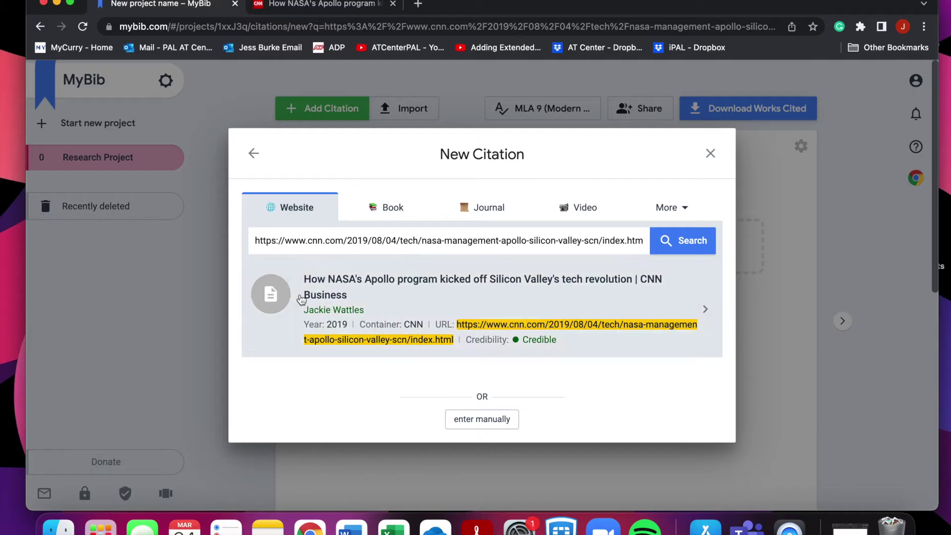
click(694, 303)
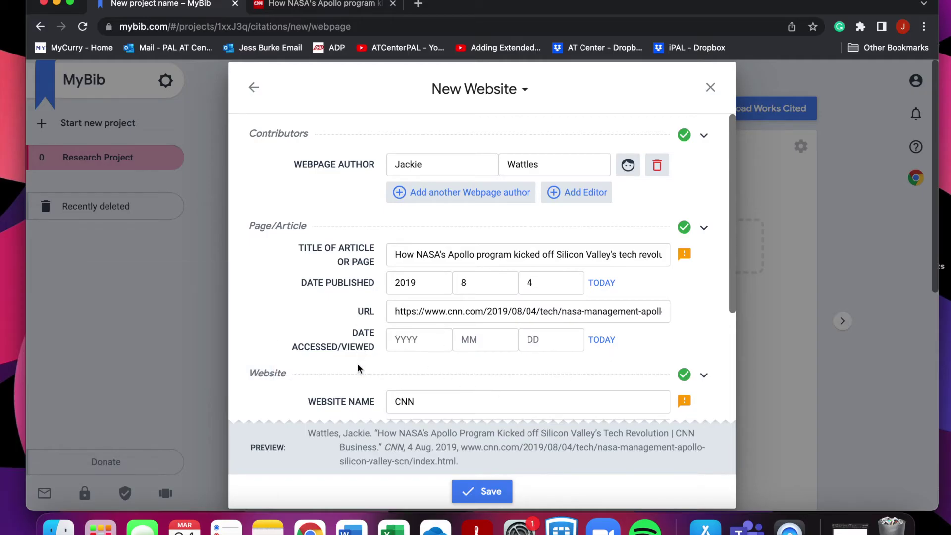
scroll(357, 369, down, 1)
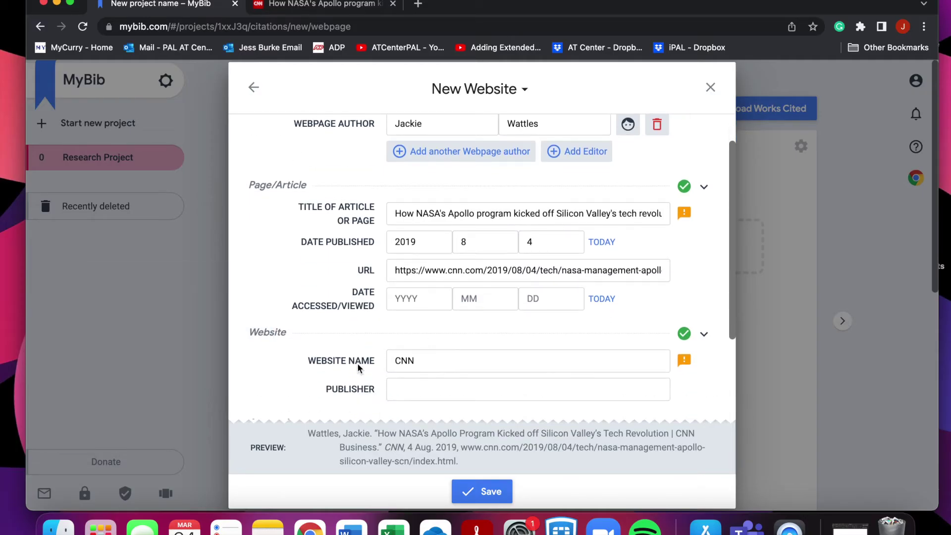
- Set the CNN article's access date to today and save the citation
click(606, 302)
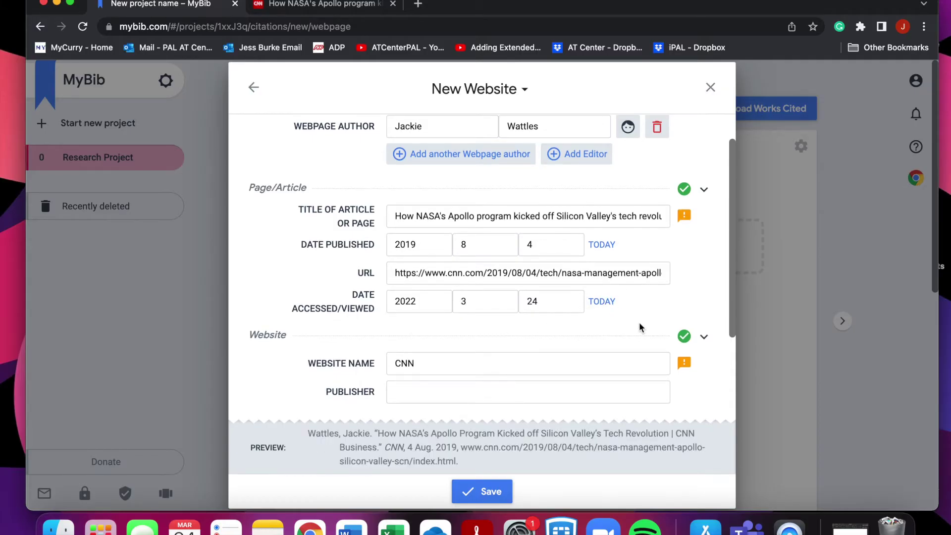
scroll(640, 328, down, 1)
scroll(639, 325, down, 2)
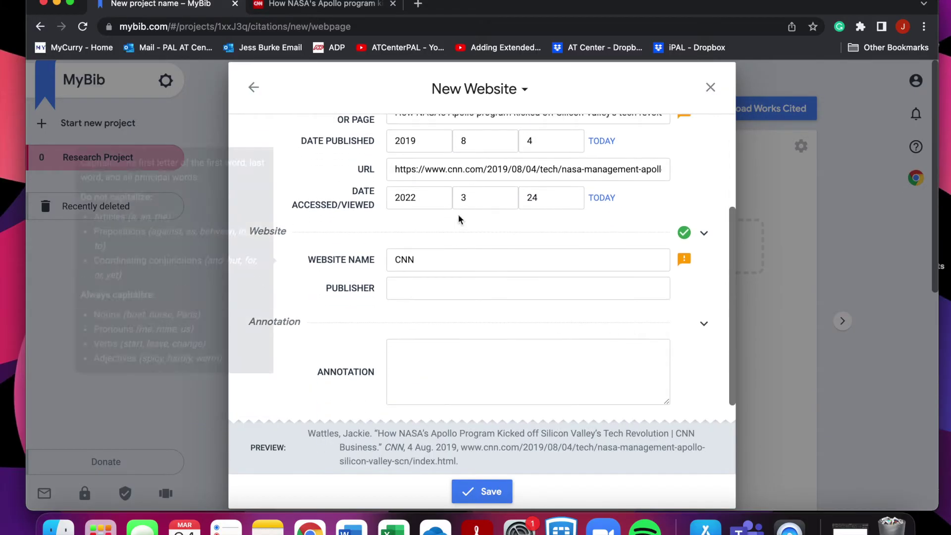
scroll(491, 404, down, 1)
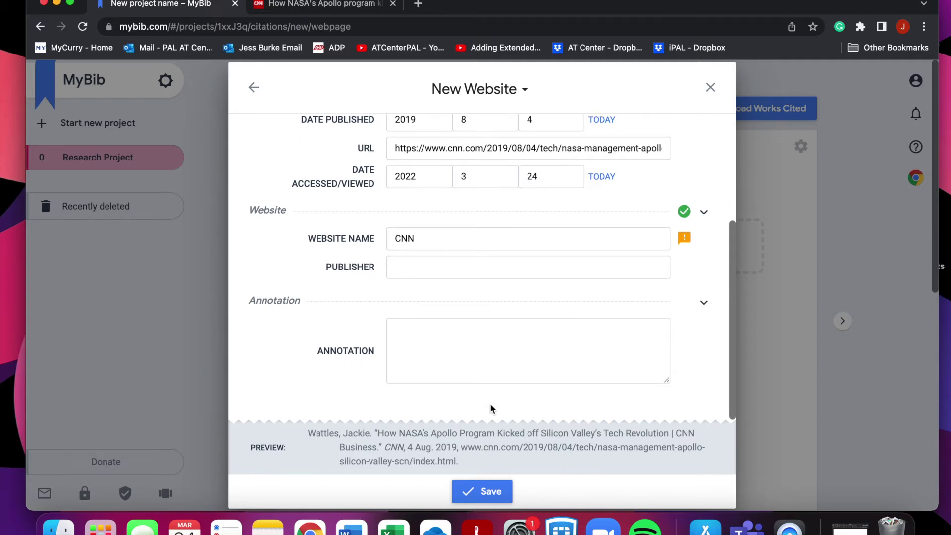
scroll(491, 408, up, 5)
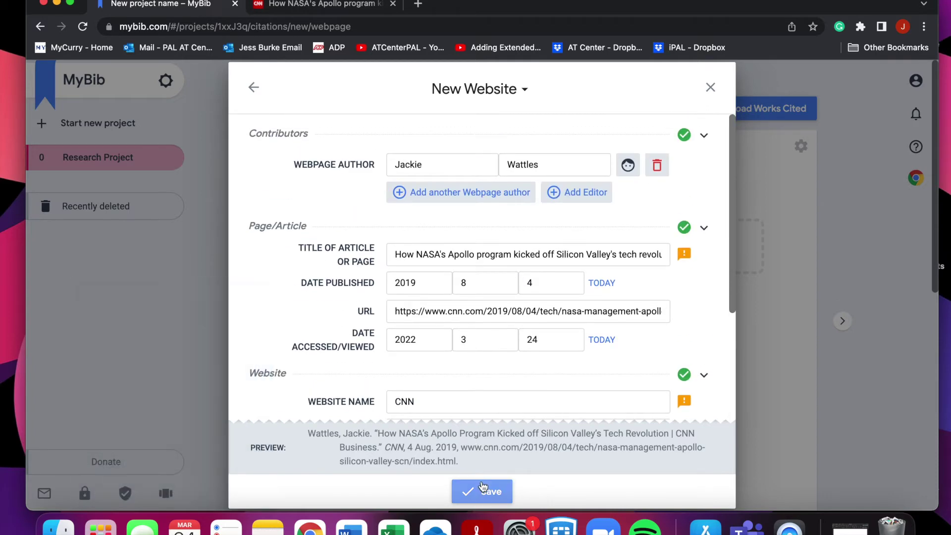
click(484, 488)
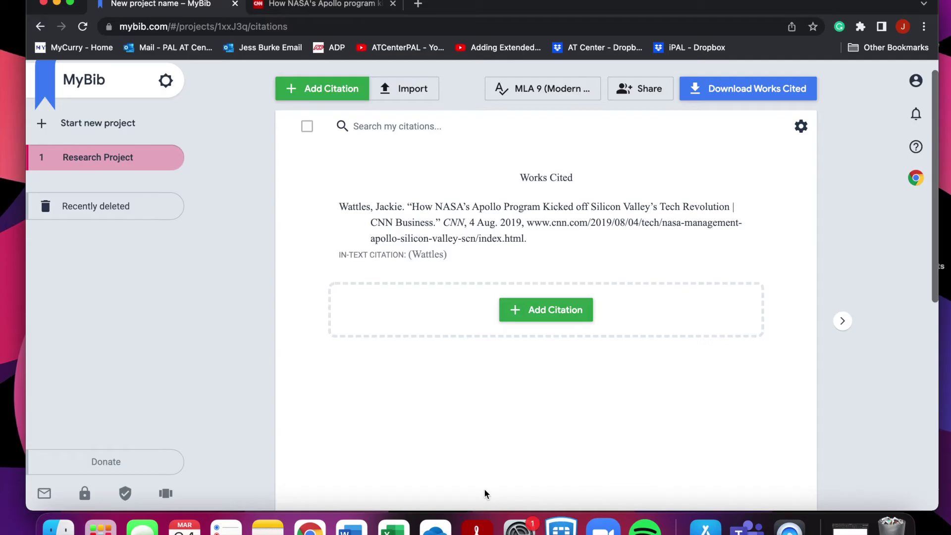
- Start a new book citation and search for 'The Handmaid's Tale'
click(534, 313)
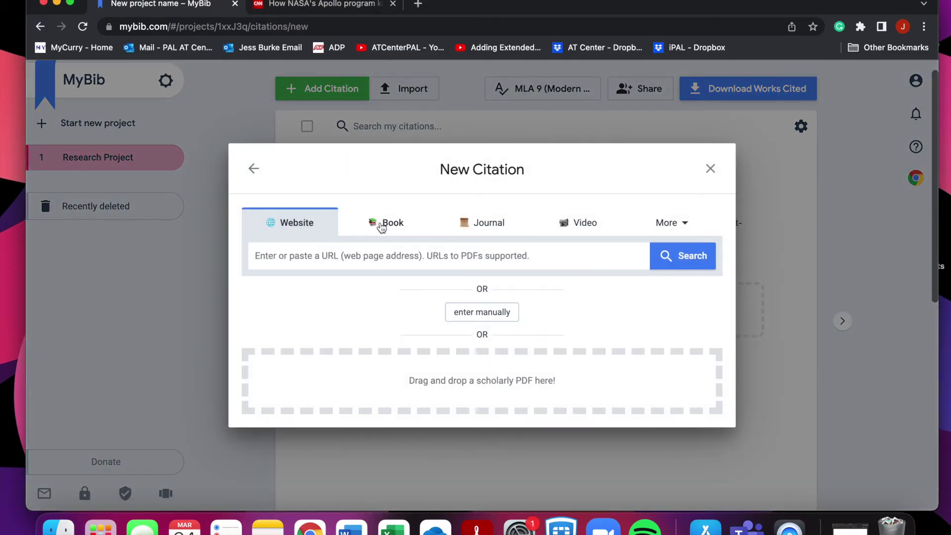
click(383, 233)
click(379, 257)
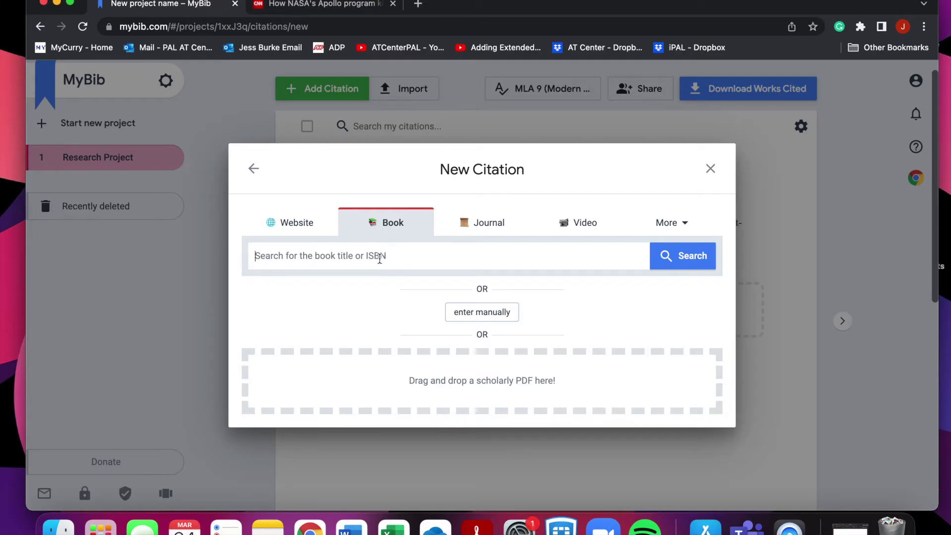
text(The )
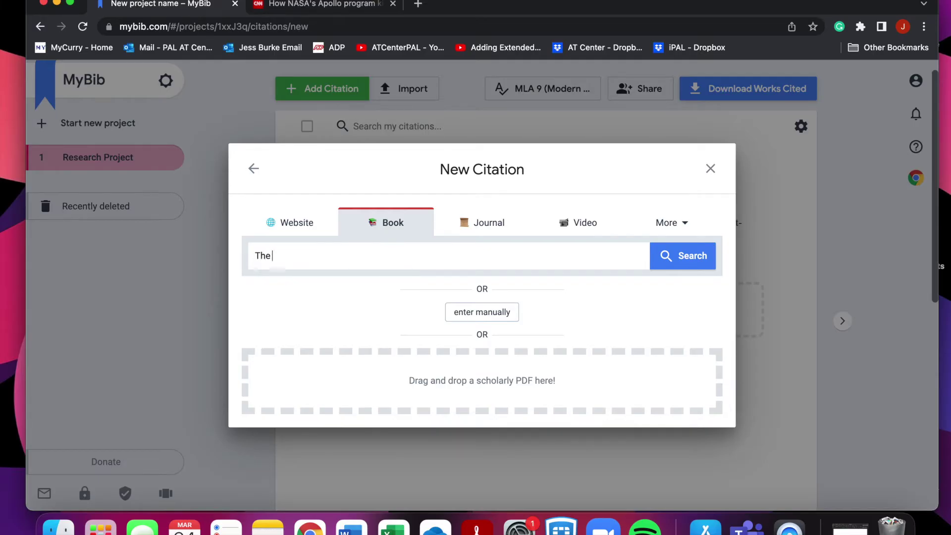
text(Handmaid's )
text(Tale)
key(Return)
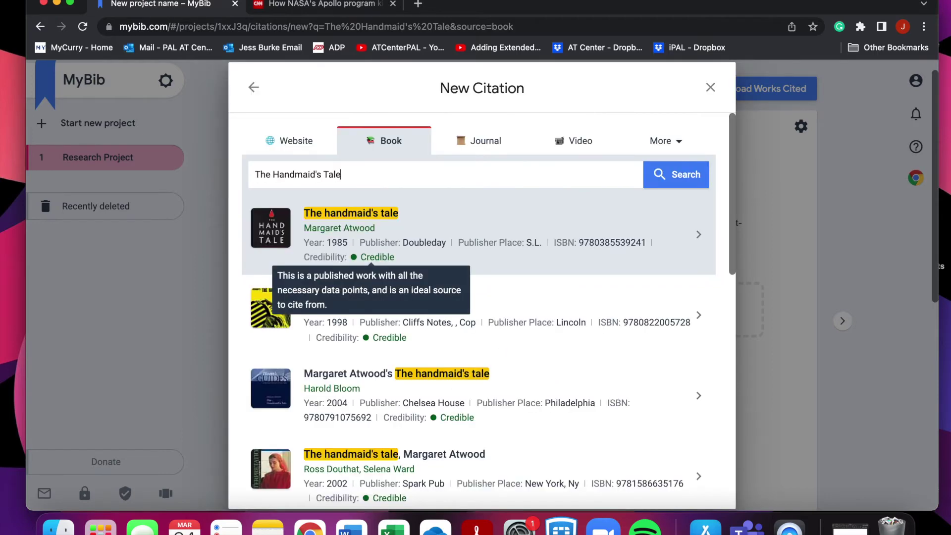
scroll(599, 291, down, 3)
scroll(599, 292, down, 2)
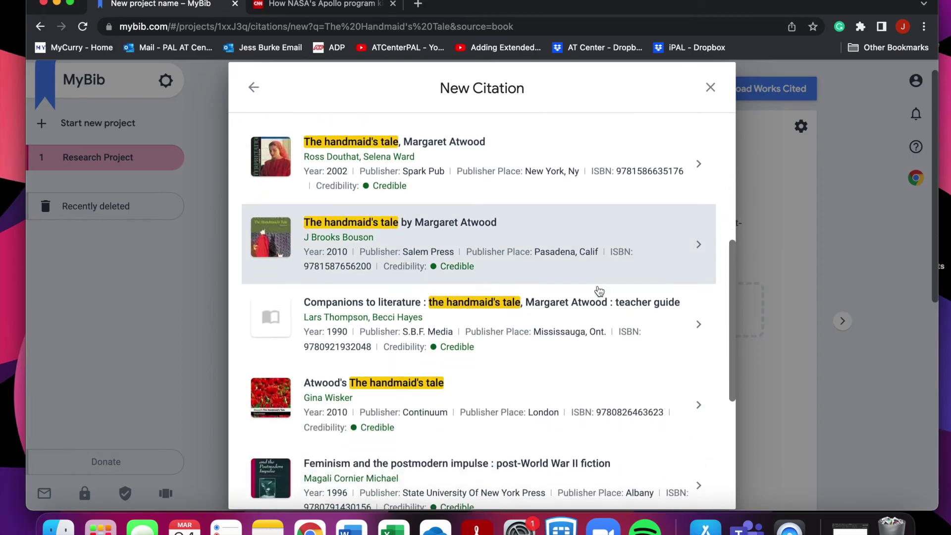
scroll(599, 292, down, 3)
scroll(599, 292, down, 1)
scroll(599, 291, down, 1)
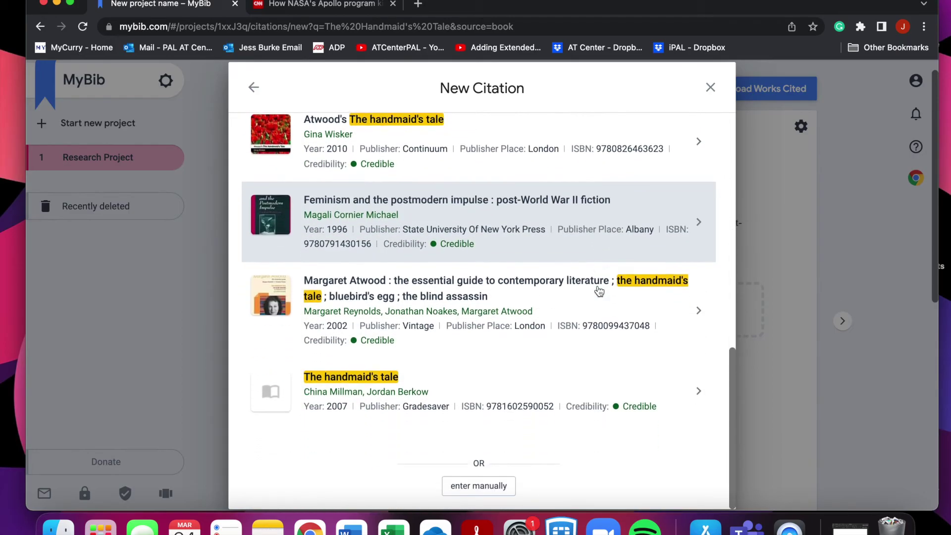
scroll(600, 292, up, 3)
scroll(599, 291, up, 1)
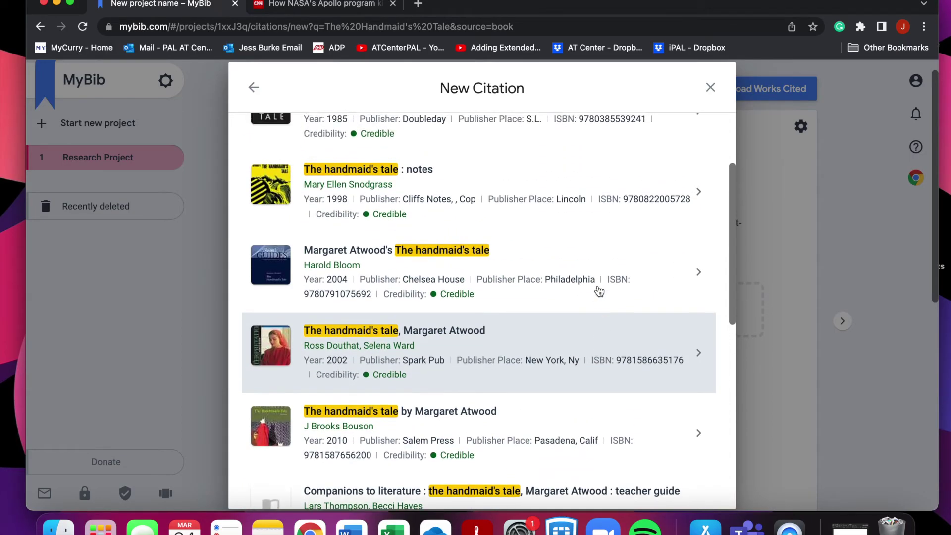
scroll(599, 291, up, 1)
scroll(599, 291, up, 2)
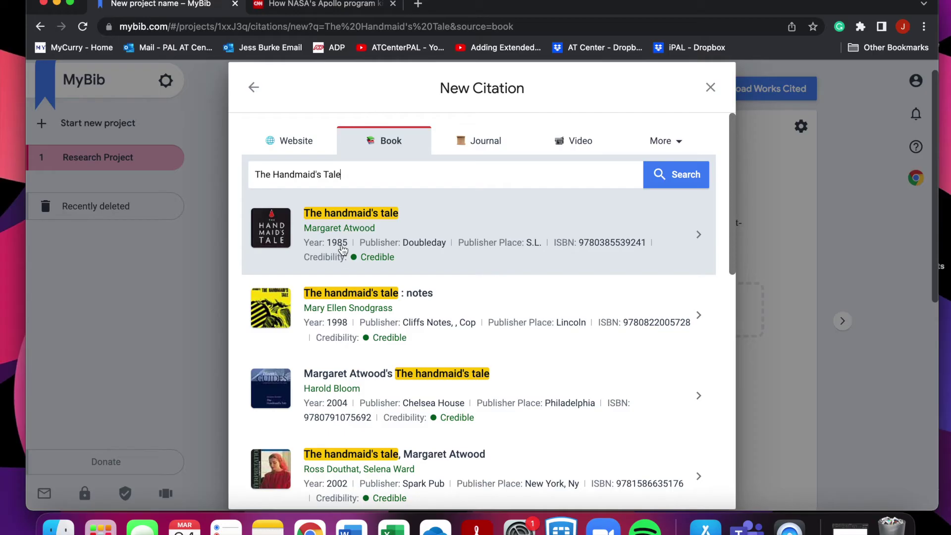
- Choose Margaret Atwood's 1985 Doubleday edition and save the book citation
click(497, 266)
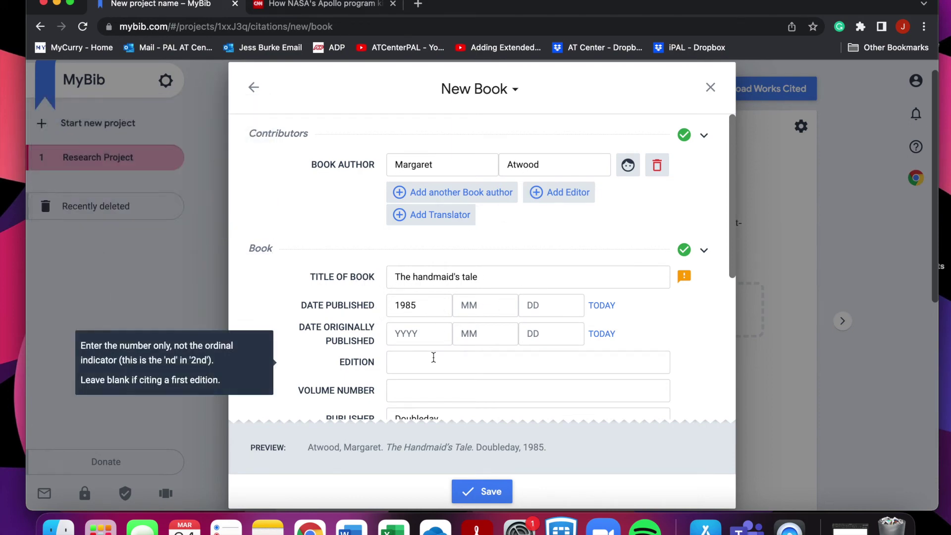
scroll(434, 357, down, 1)
scroll(433, 360, down, 2)
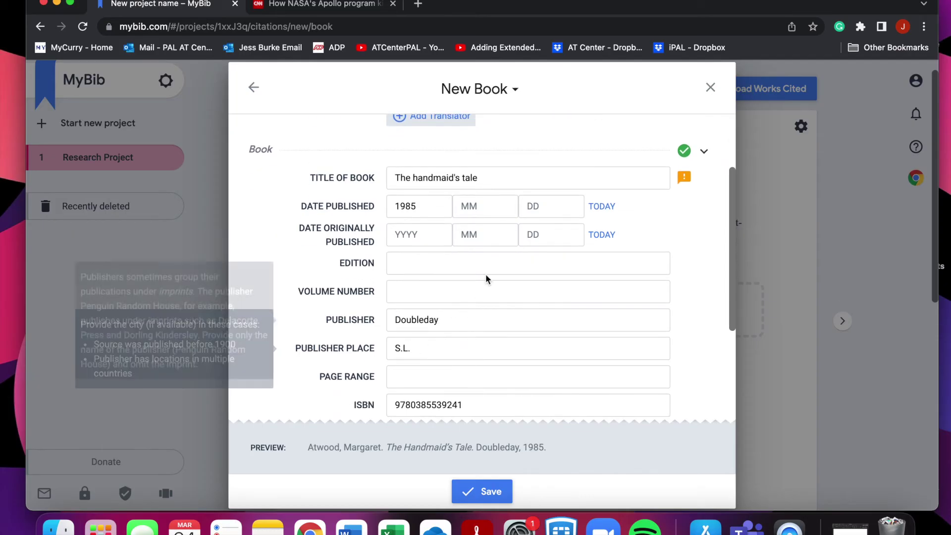
scroll(483, 336, down, 4)
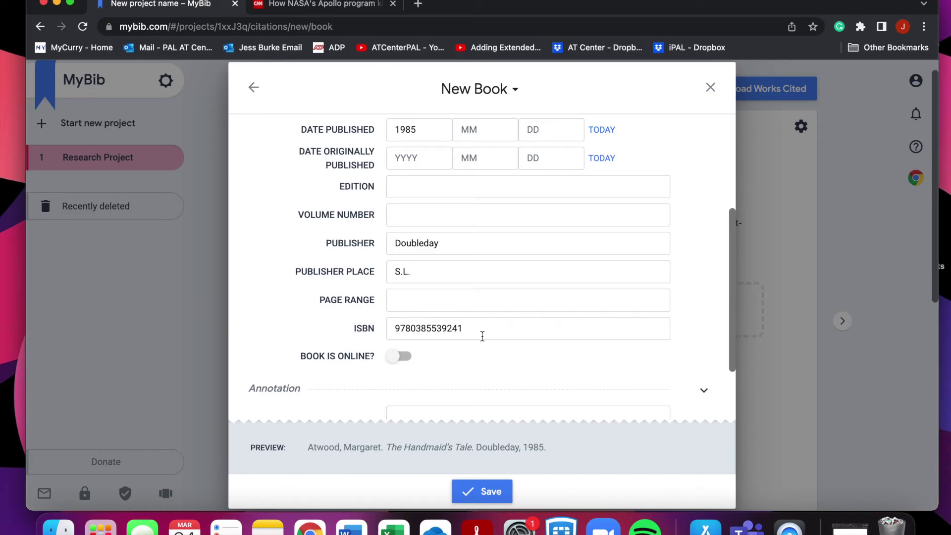
scroll(483, 336, down, 1)
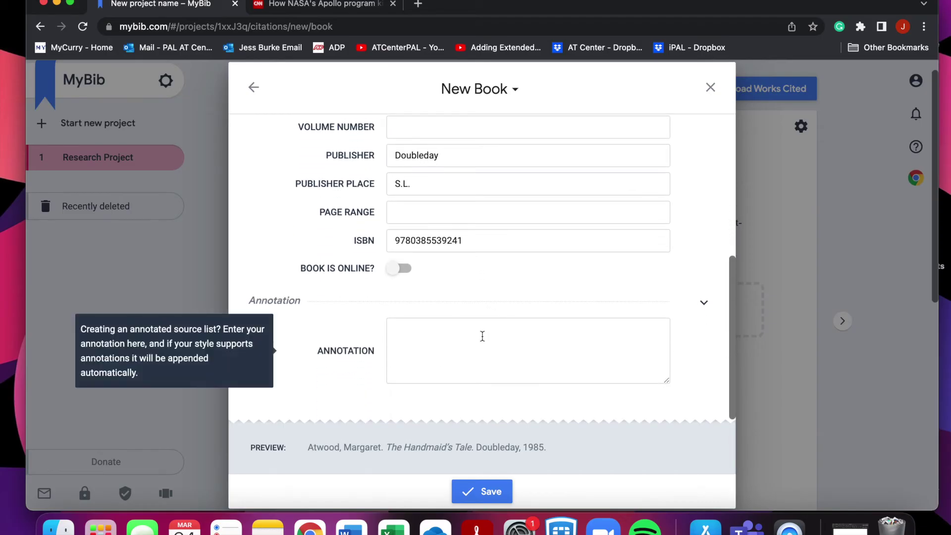
click(483, 495)
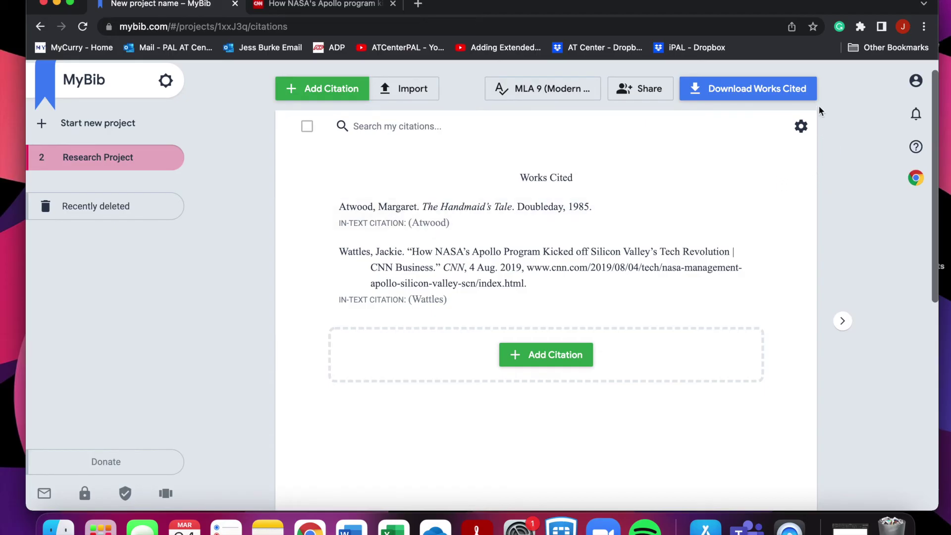
click(761, 94)
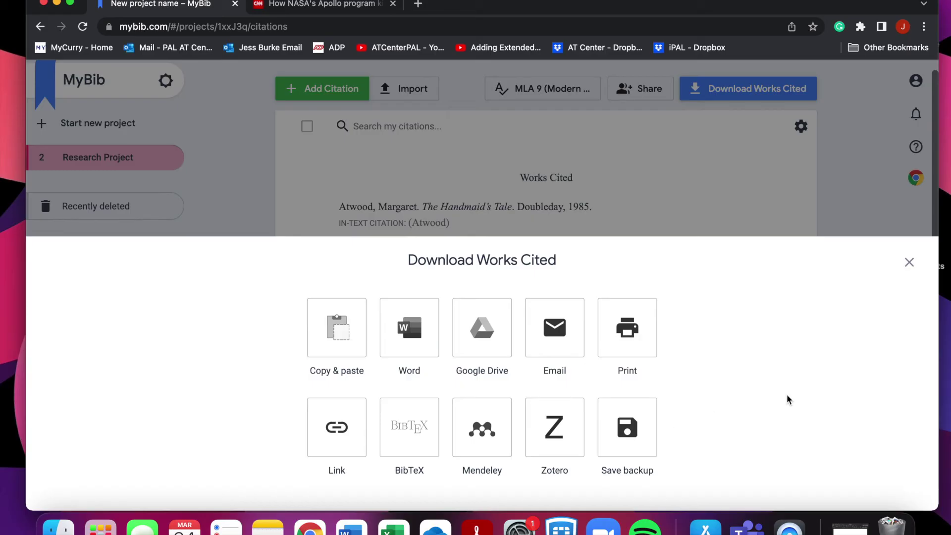
- Save the Works Cited as a Word file named 'Research Project'
click(410, 342)
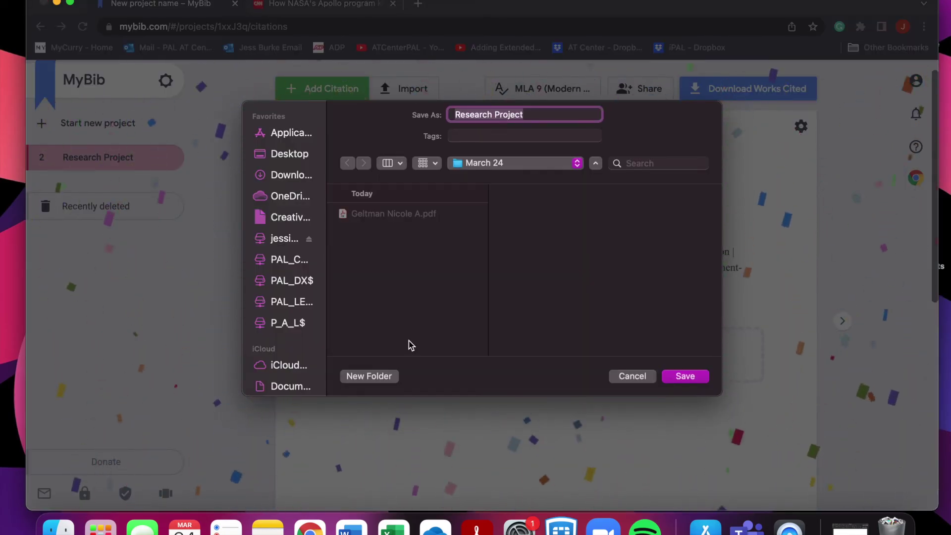
click(684, 376)
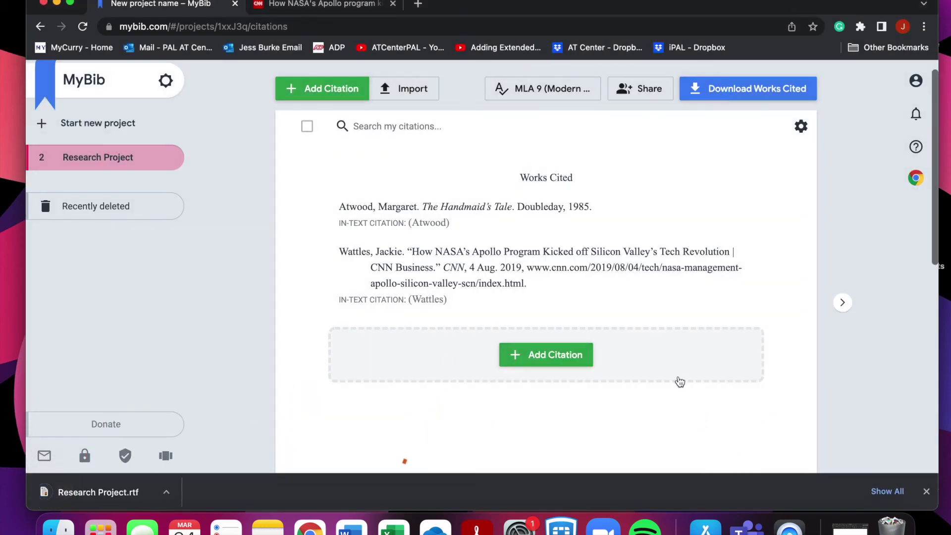
click(926, 491)
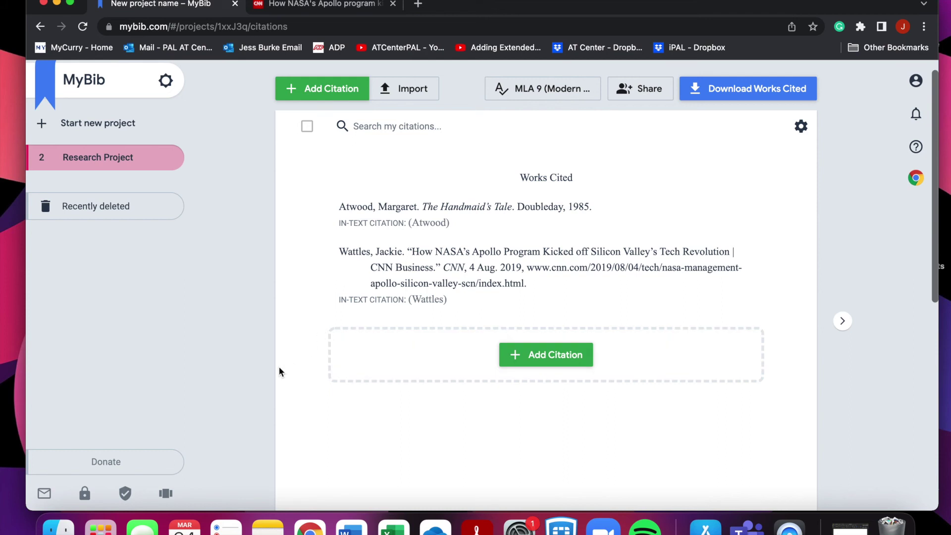
mouse_move(314, 281)
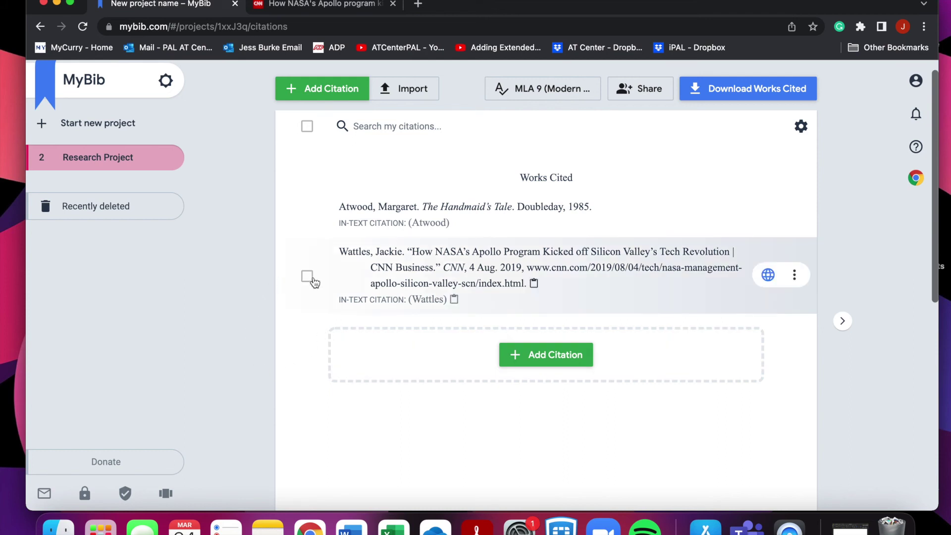
- Copy the Wattles article's in-text citation, then bring up the blank Word document
click(308, 277)
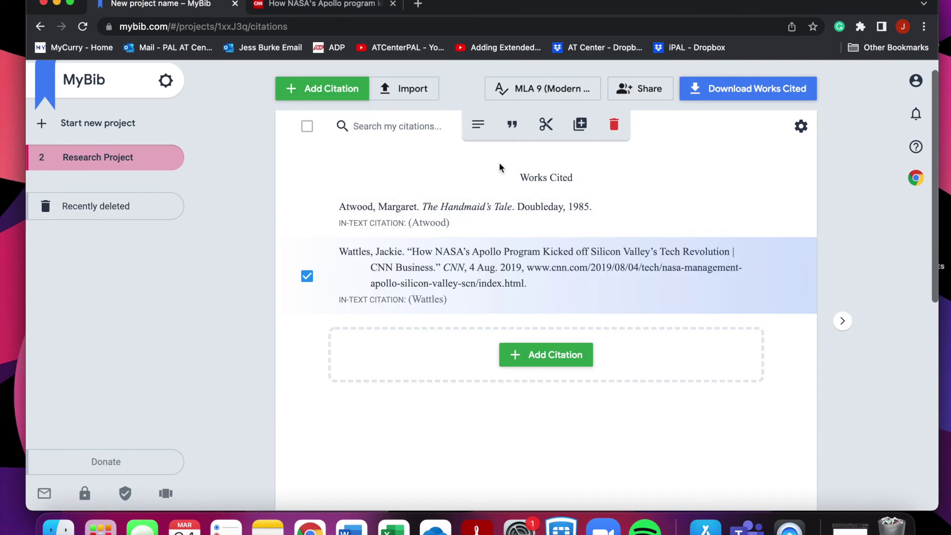
click(515, 132)
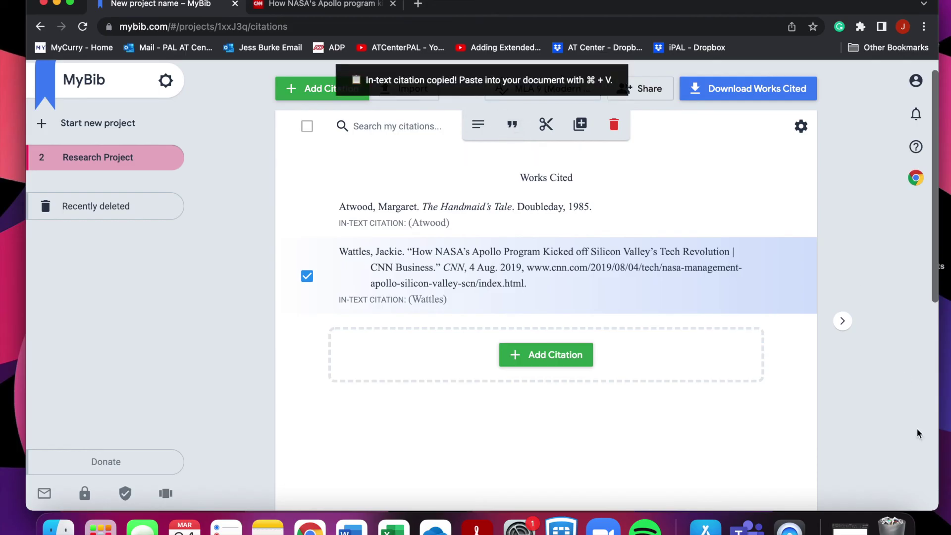
click(851, 527)
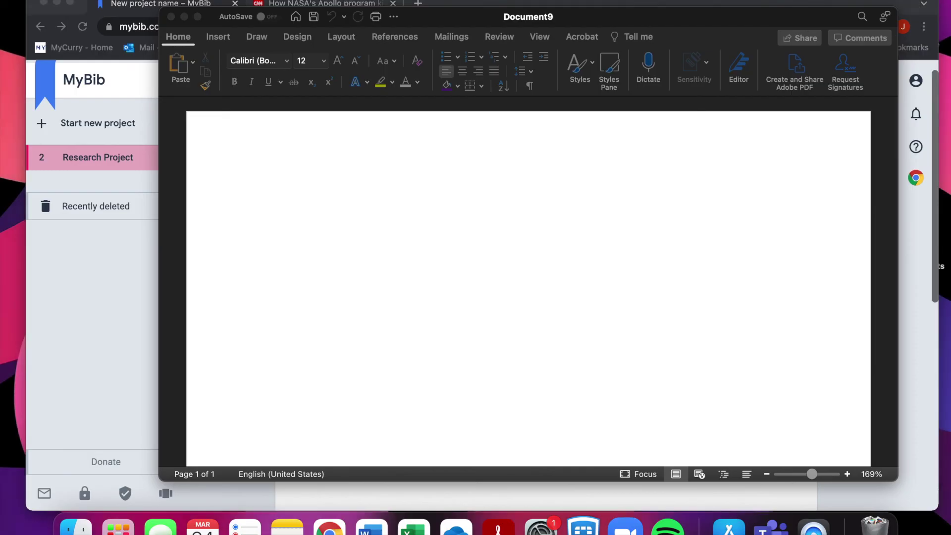
- Paste the (Wattles) in-text citation into Document9 and return to MyBib's Works Cited list
key(super+v)
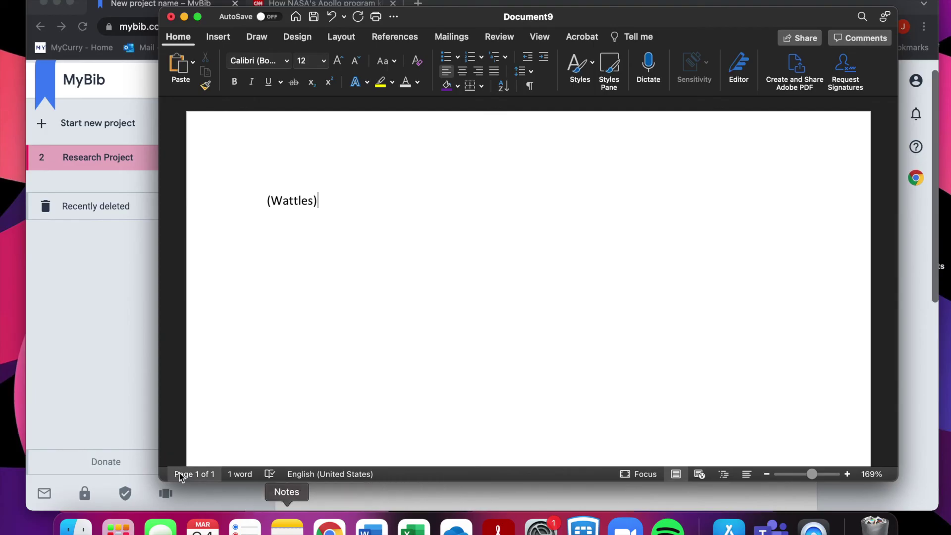
click(136, 422)
mouse_move(520, 267)
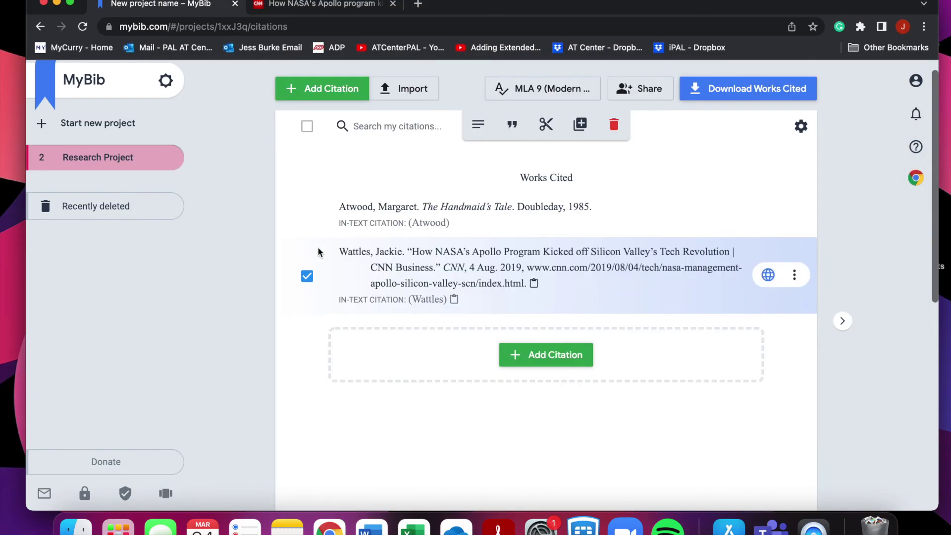
- Deselect the Wattles citation and switch Research Project sharing on to get a public link
click(306, 278)
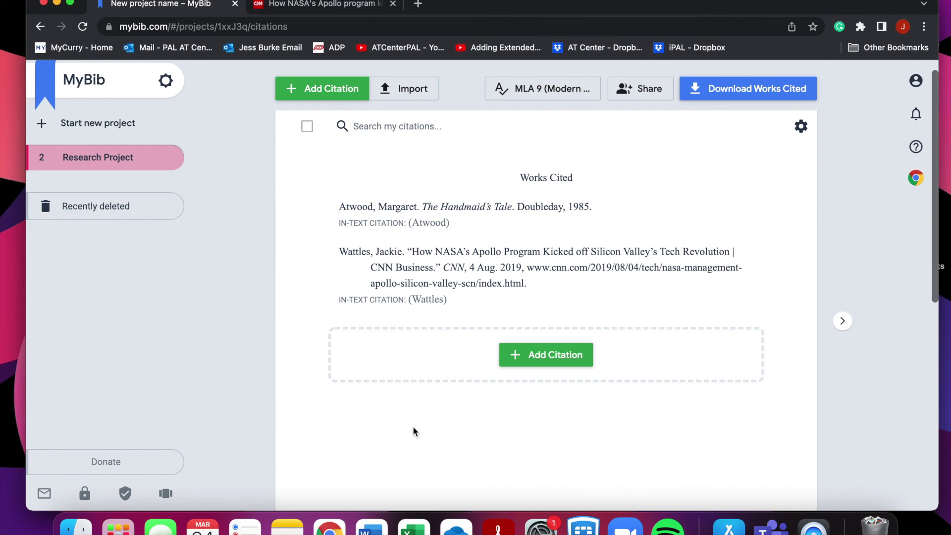
click(640, 94)
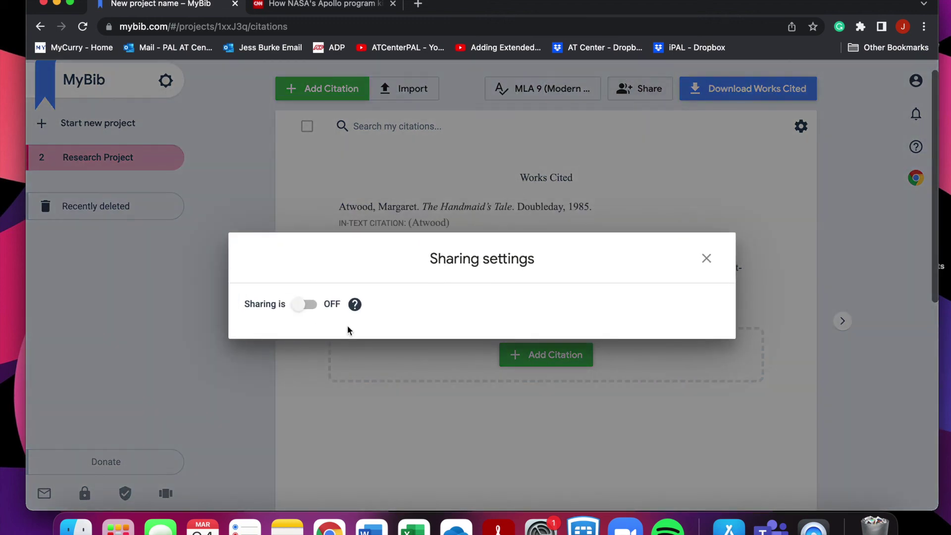
click(305, 304)
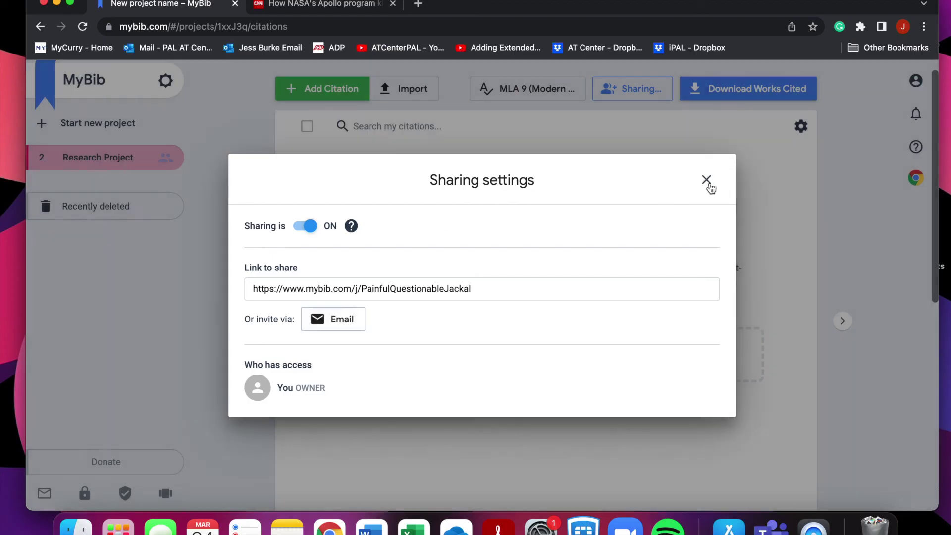
click(707, 181)
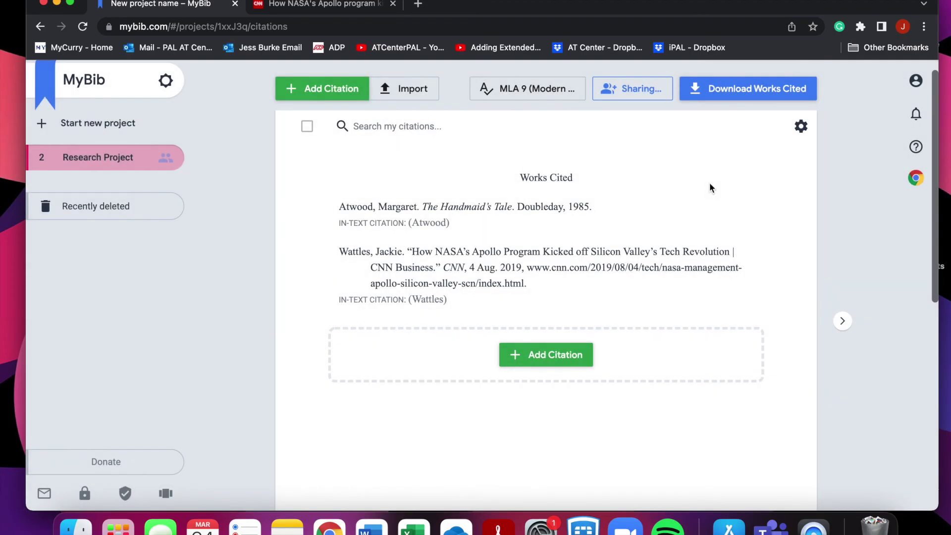